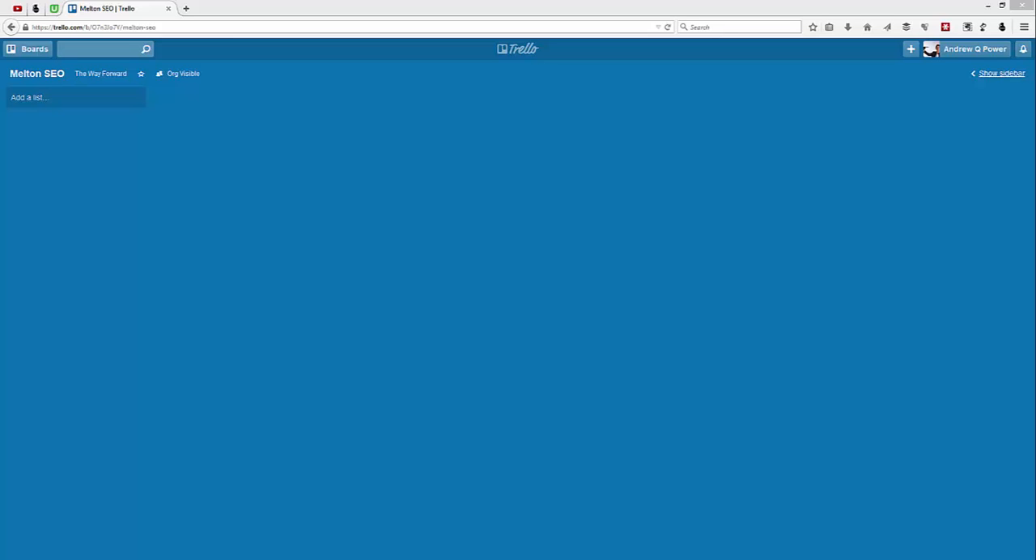
pyautogui.click(910, 50)
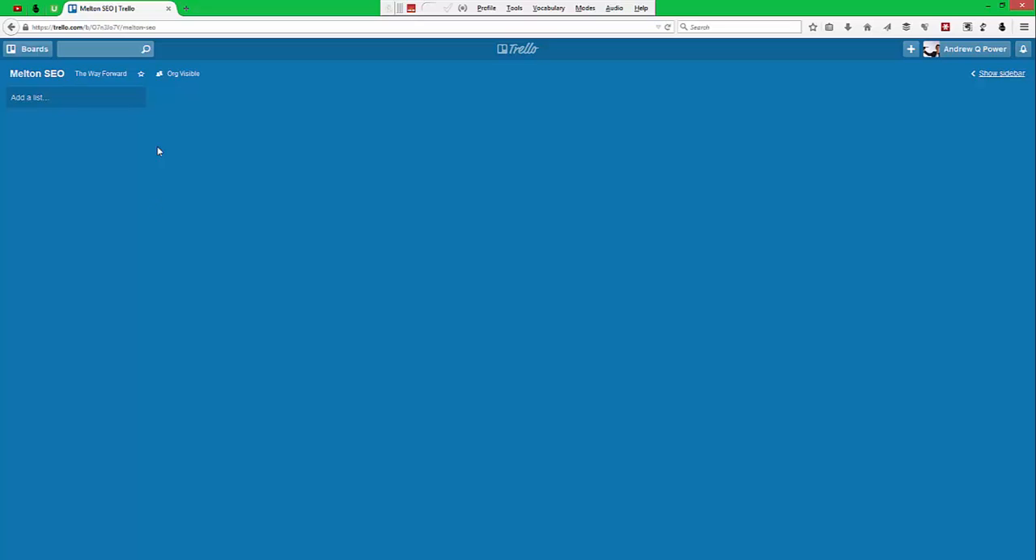
# Add two lists named "Objectives" and "To Do" to the empty Melton SEO board.
pyautogui.click(35, 101)
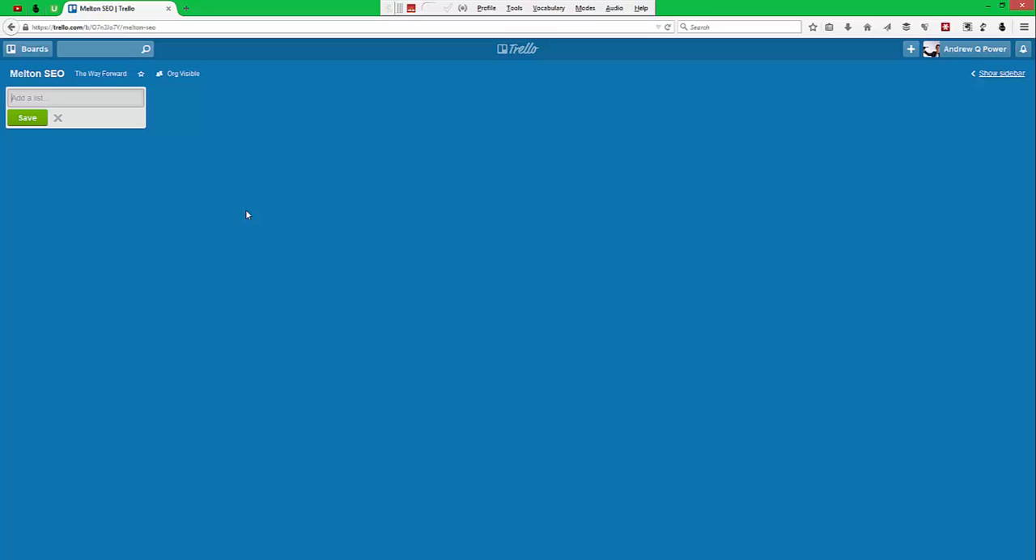
pyautogui.write('Objectives')
pyautogui.press('Return')
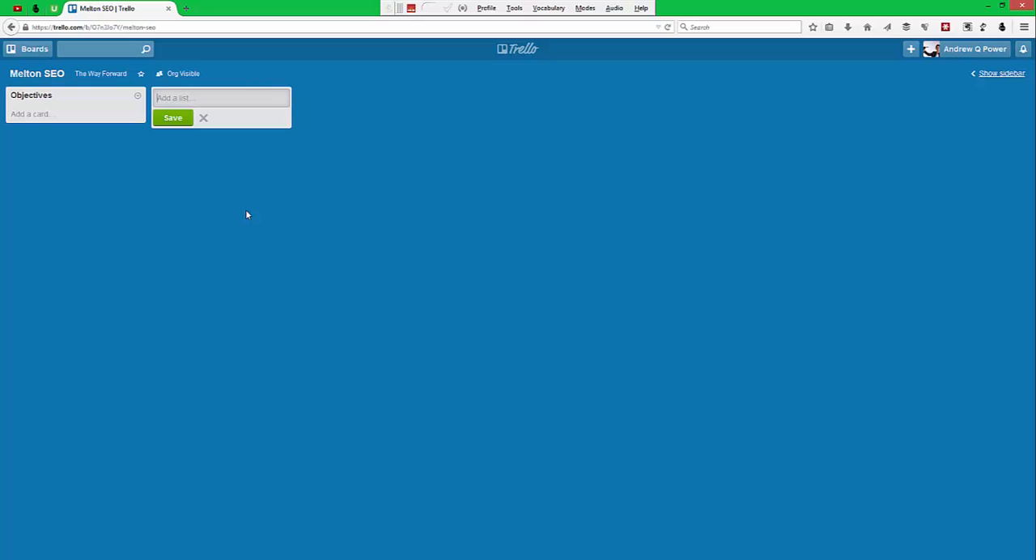
pyautogui.write('To DO')
pyautogui.press('BackSpace')
pyautogui.write('o')
pyautogui.press('Return')
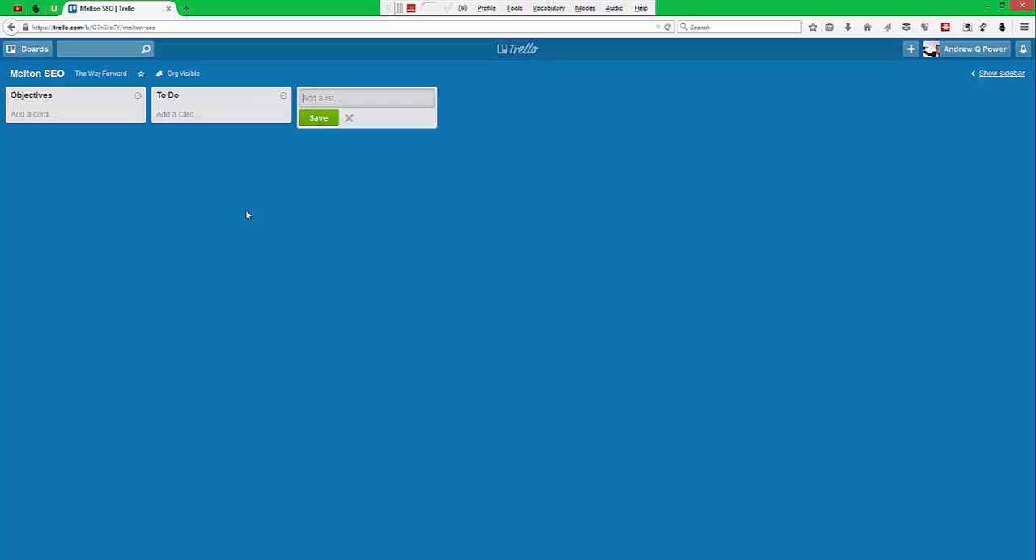
# Add three more lists named "Doing", "Completed" and "Notes" to the board.
pyautogui.write('Doing')
pyautogui.press('Return')
pyautogui.write('Completed')
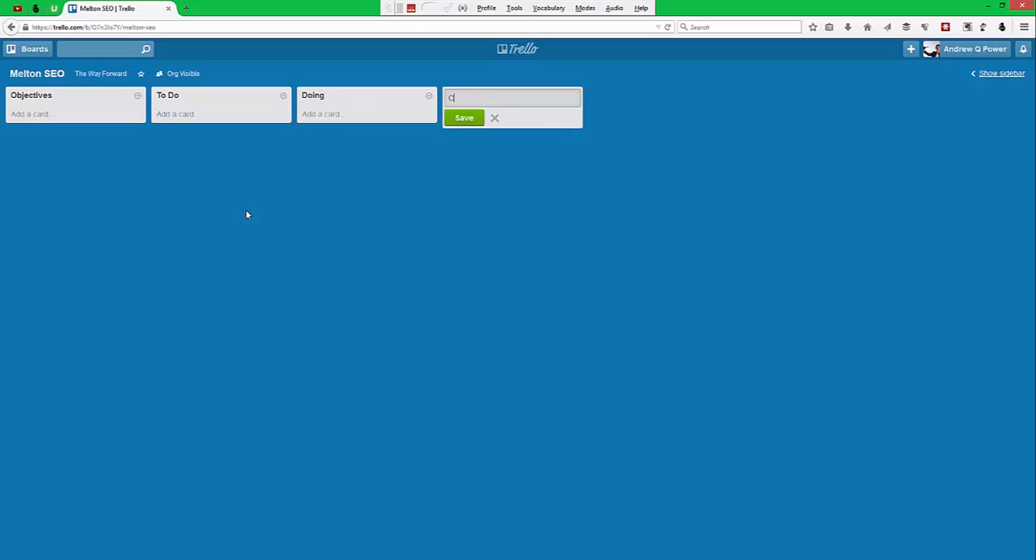
pyautogui.press('Return')
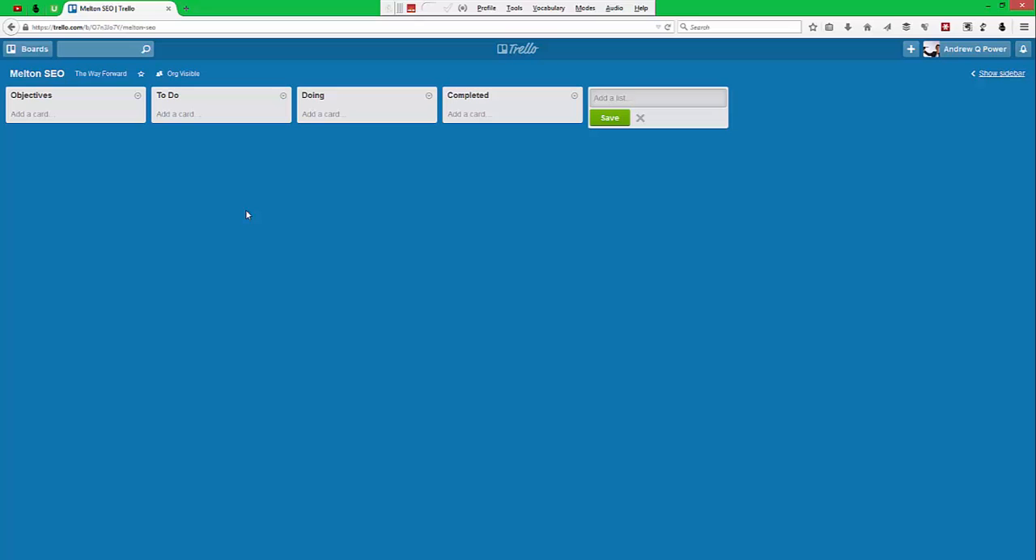
pyautogui.write('Notes')
pyautogui.press('Return')
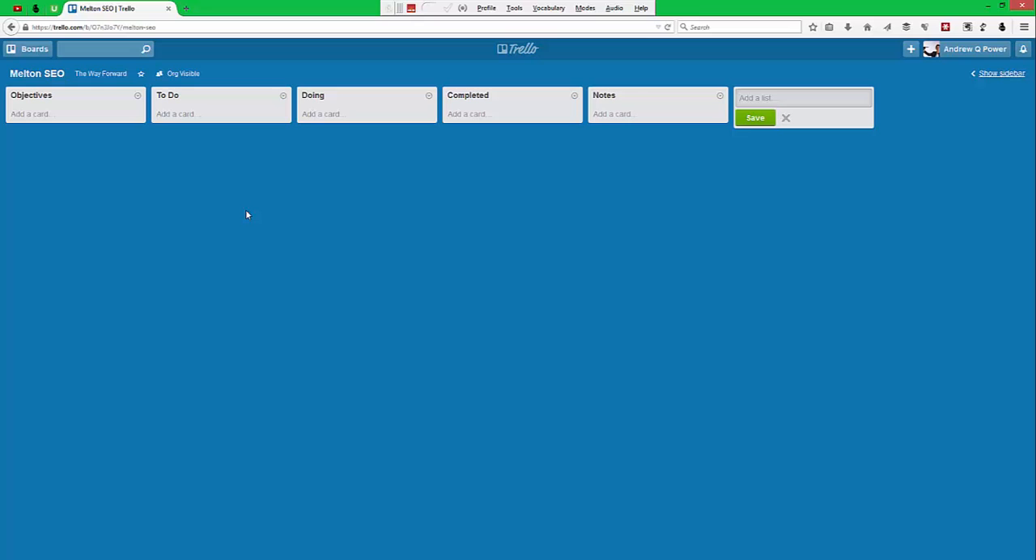
# Create an "Assess current website" card in the Objectives list and move it to To Do.
pyautogui.click(30, 116)
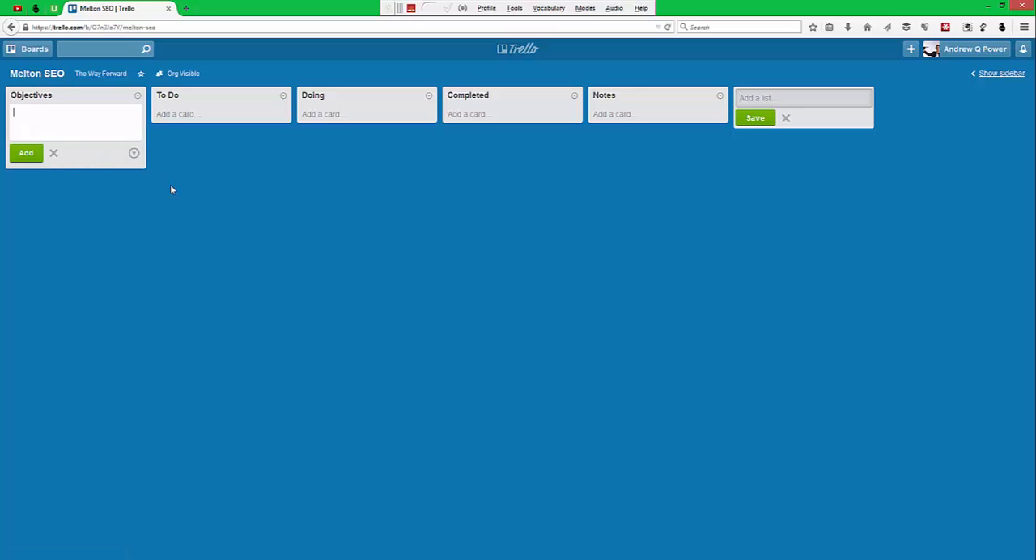
pyautogui.write('Assess current website')
pyautogui.press('Return')
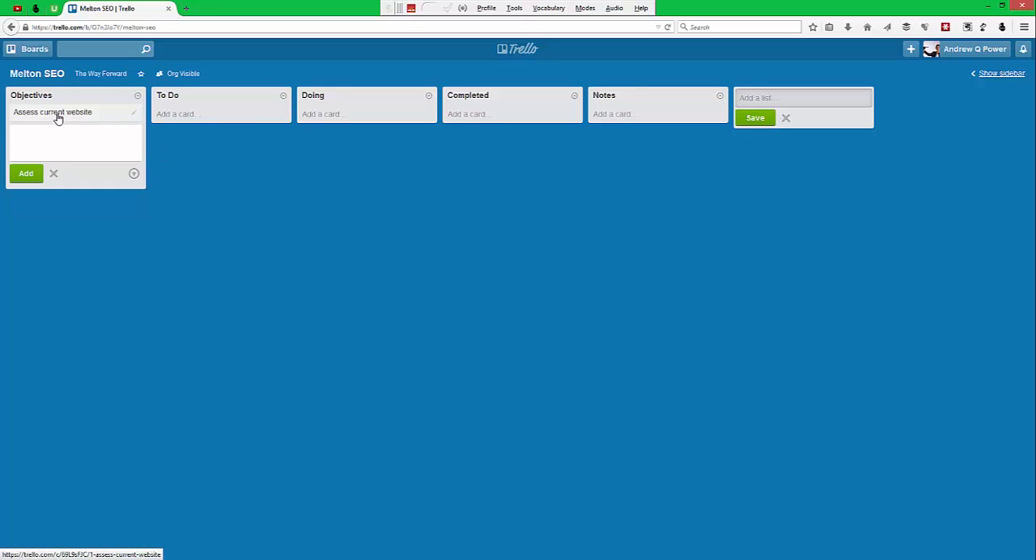
pyautogui.moveTo(58, 118); pyautogui.dragTo(211, 117)
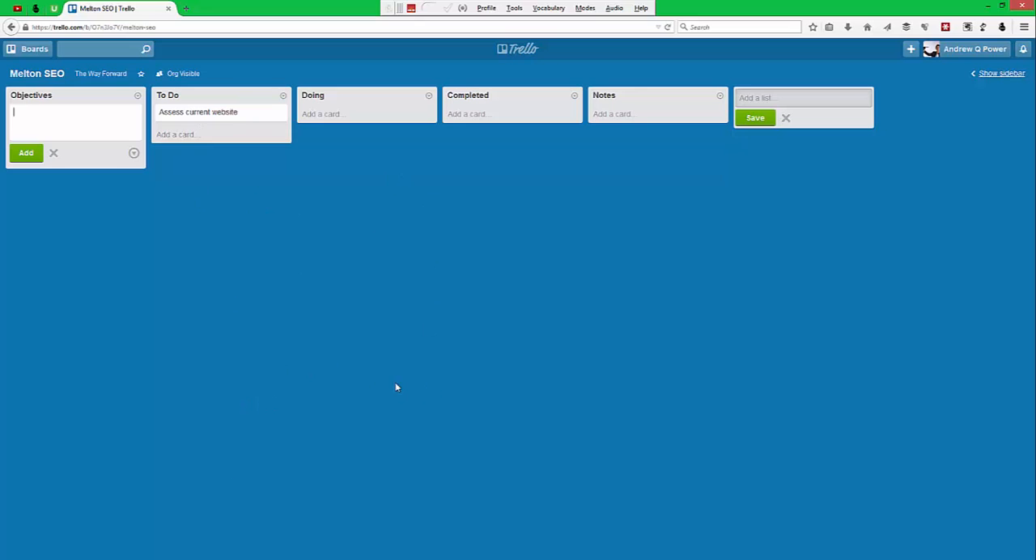
# Add a "change a graphic" card to To Do and move the "Assess current website" card to Doing.
pyautogui.click(177, 134)
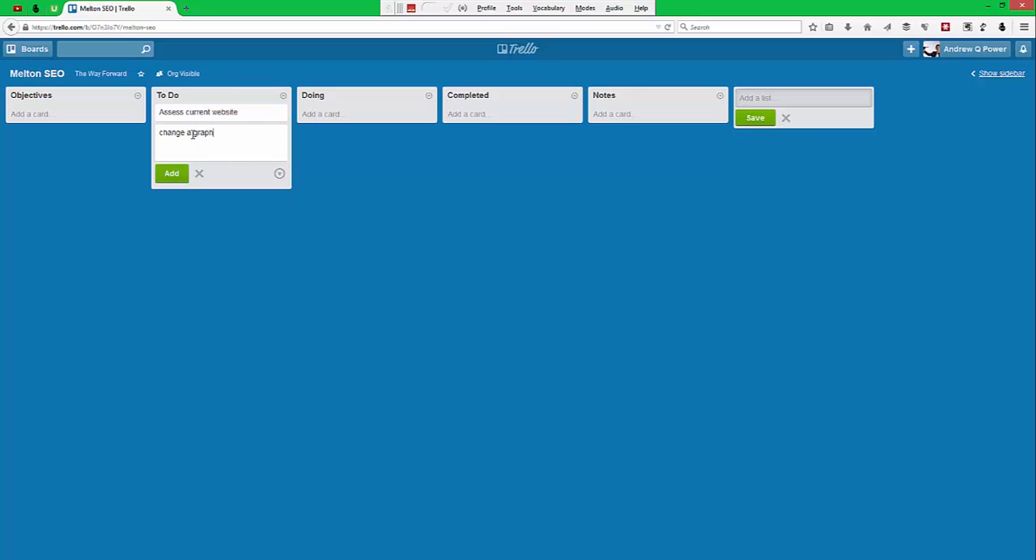
pyautogui.press('Return')
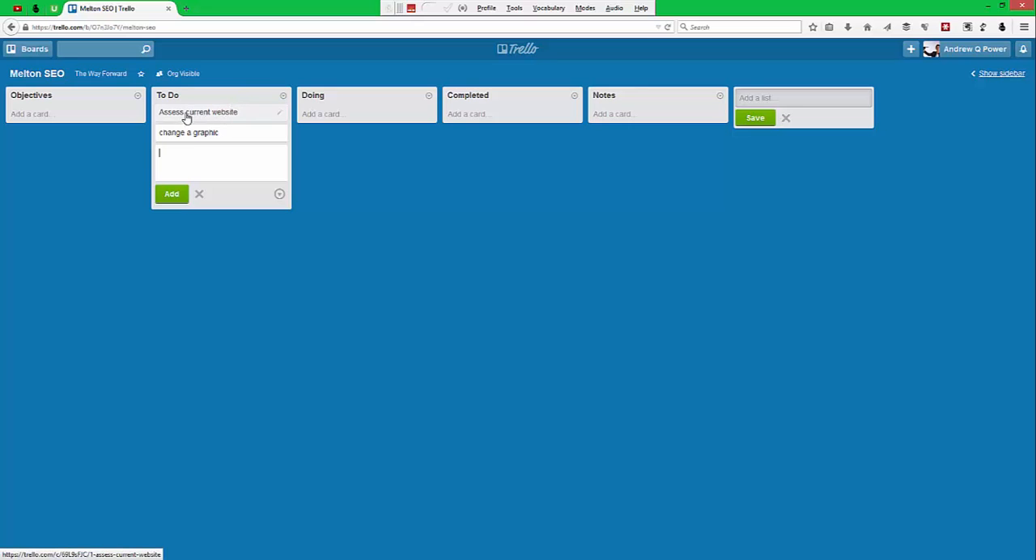
pyautogui.moveTo(219, 121); pyautogui.dragTo(359, 132)
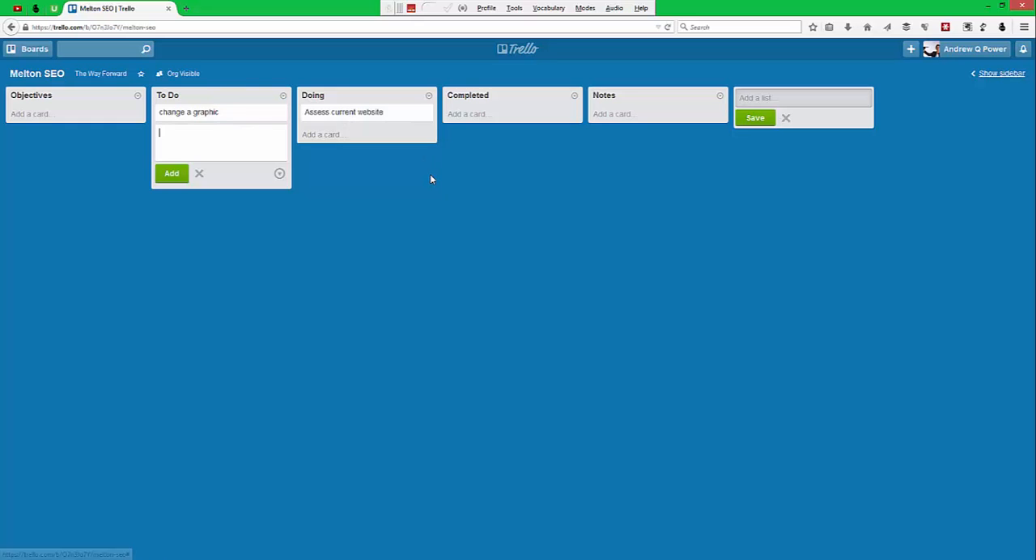
pyautogui.moveTo(356, 118); pyautogui.dragTo(305, 121)
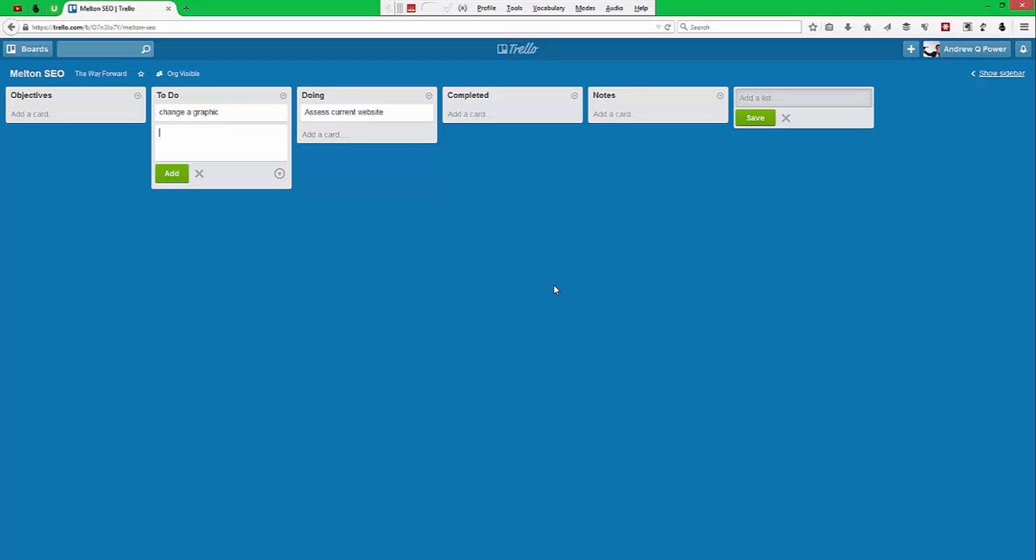
pyautogui.click(47, 114)
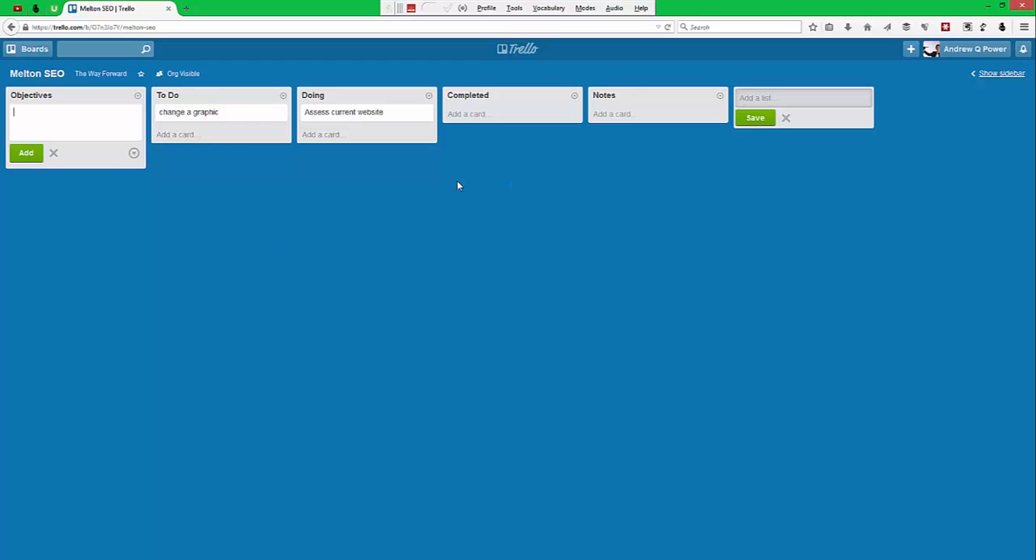
# Open the "change a graphic" card and look at its description editor, comment box and due date options.
pyautogui.click(187, 115)
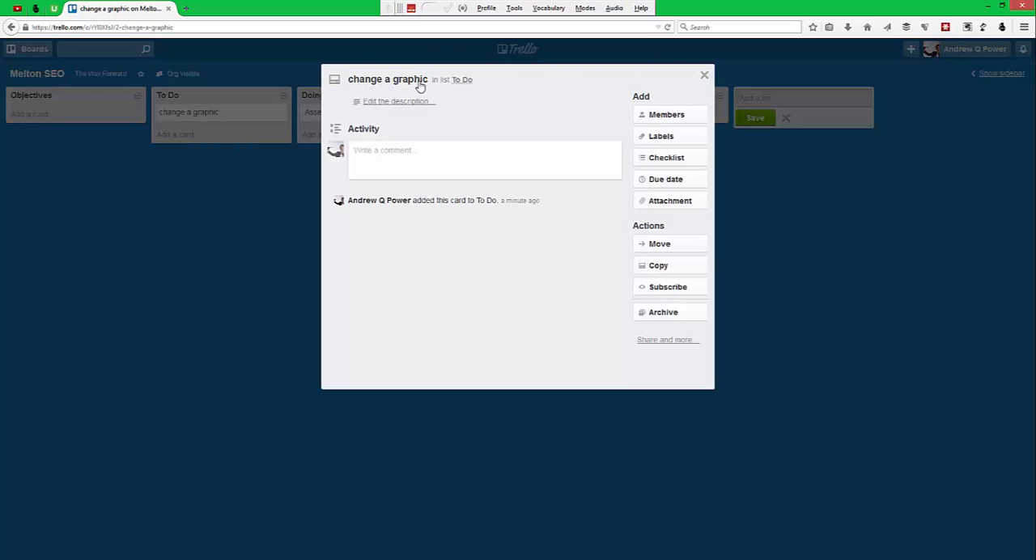
pyautogui.click(379, 105)
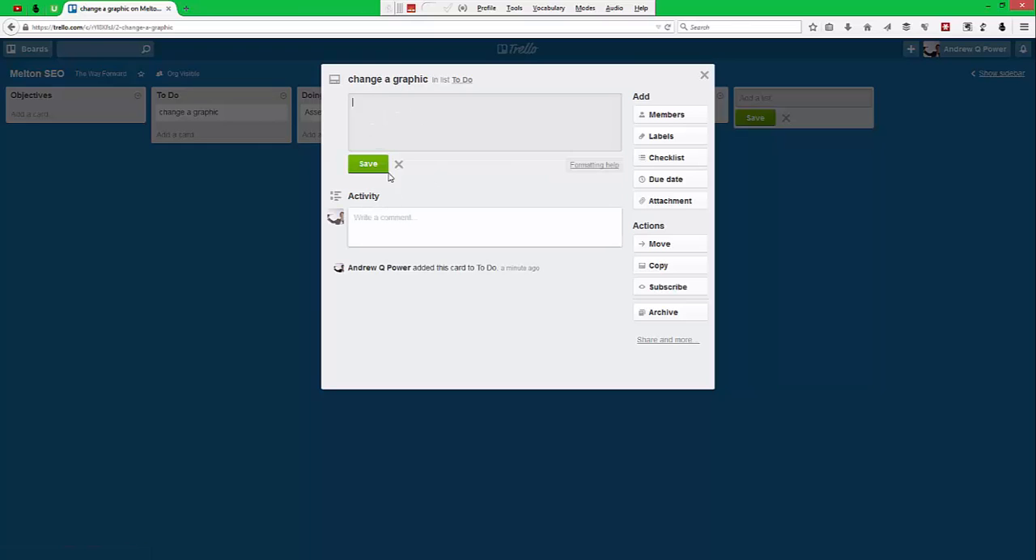
pyautogui.click(398, 164)
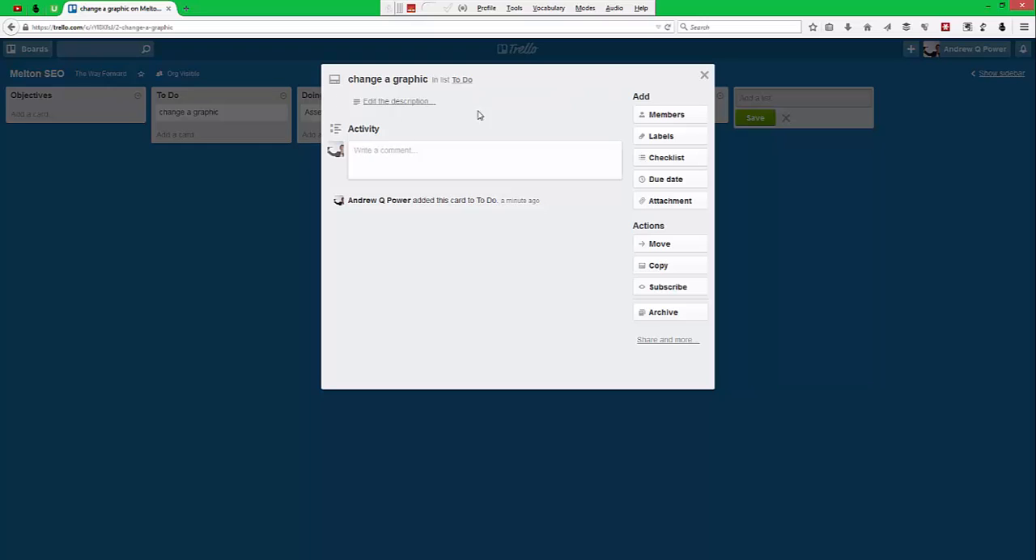
pyautogui.click(380, 159)
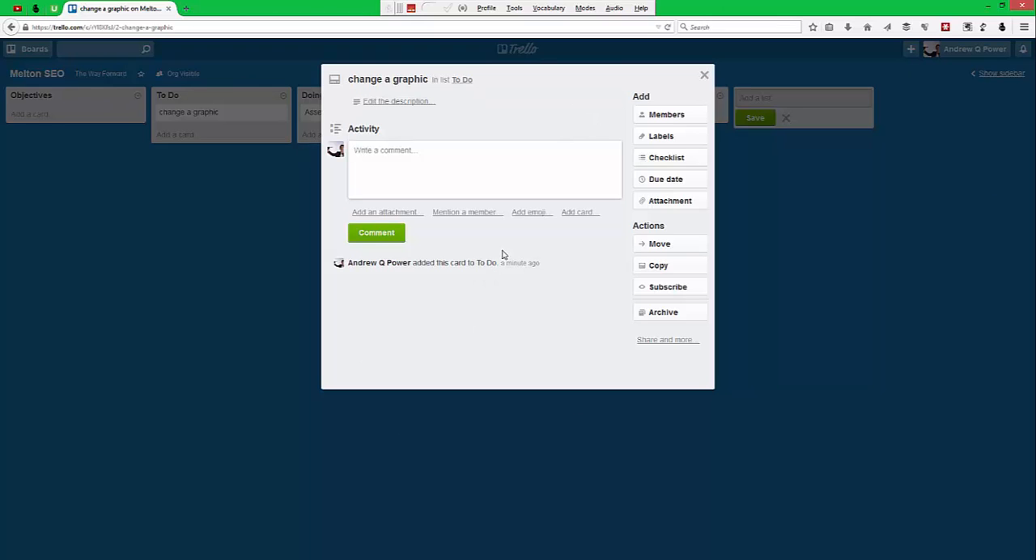
pyautogui.click(672, 181)
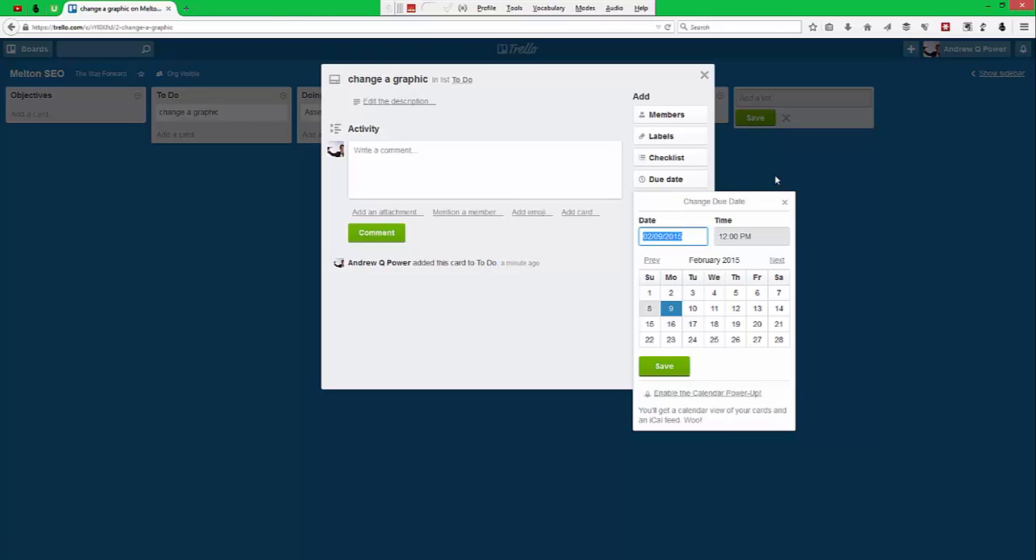
pyautogui.click(784, 203)
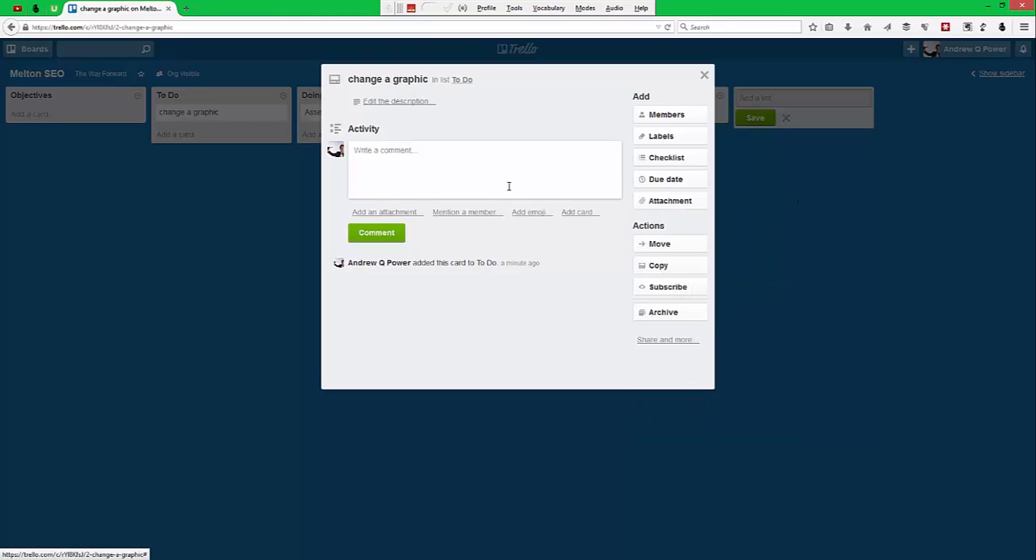
# Add a checklist to the "change a graphic" card with the items "find colours" and "eat hamburger".
pyautogui.click(674, 157)
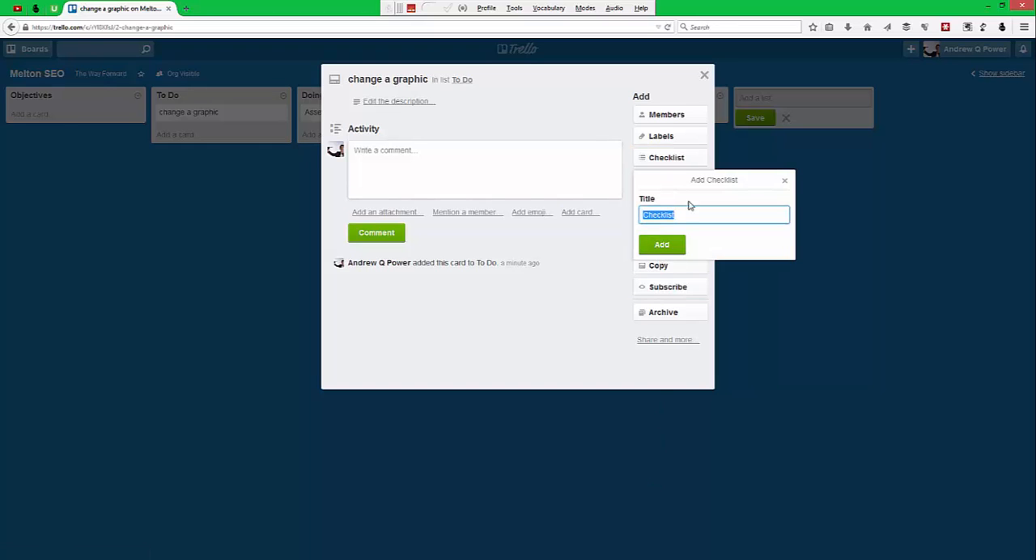
pyautogui.click(664, 243)
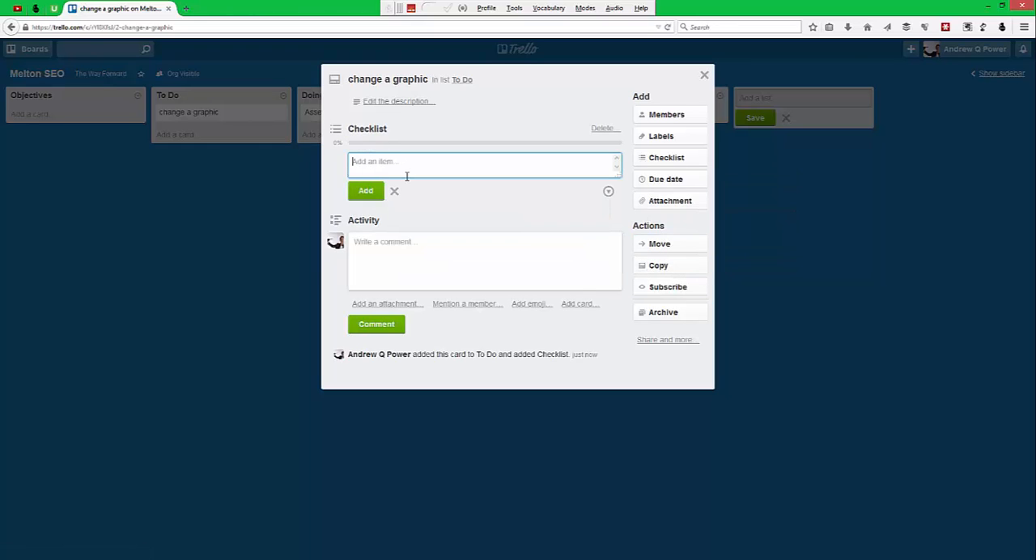
pyautogui.write('Bind colours')
pyautogui.press('Return')
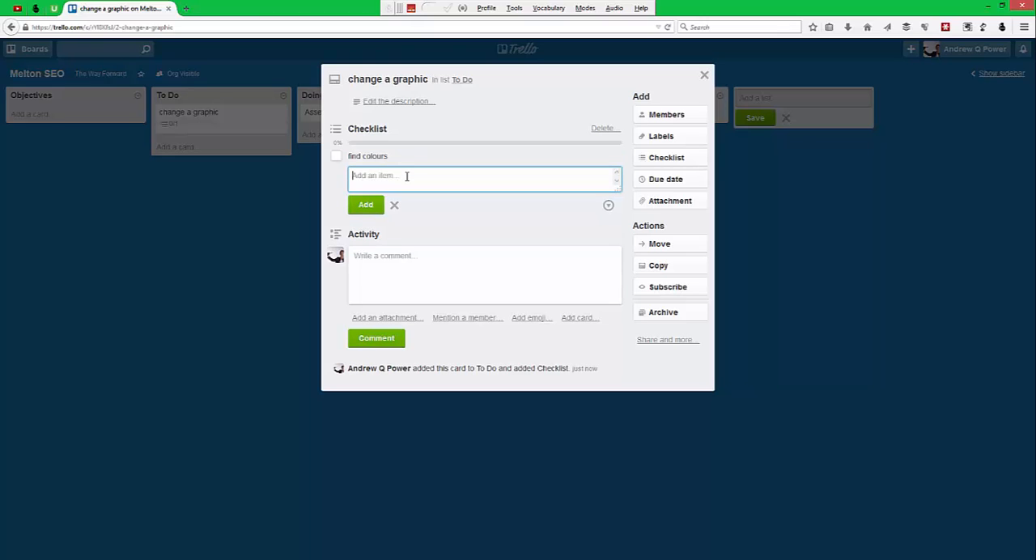
pyautogui.write('eat hamburger')
pyautogui.press('Return')
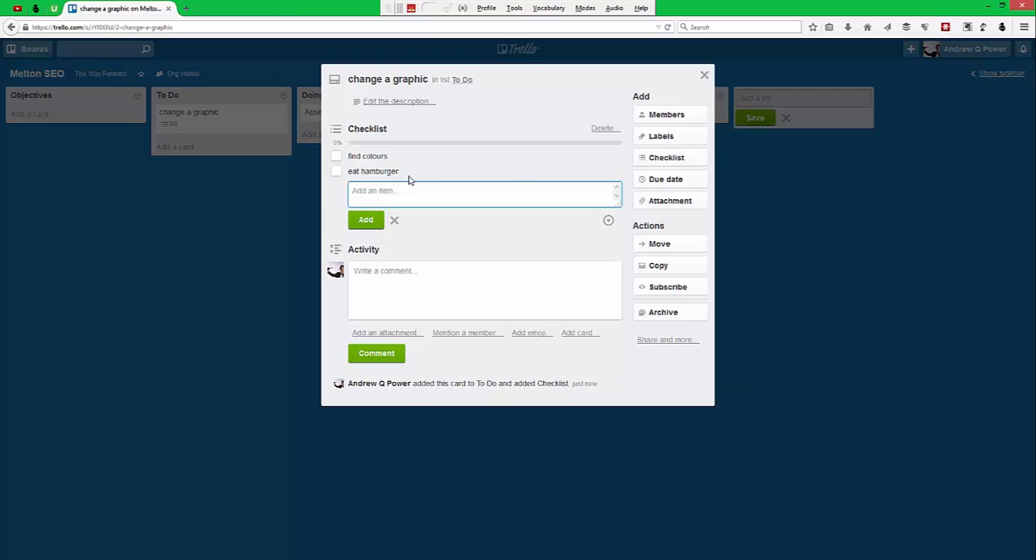
# Mark the "find colours" item complete and incomplete again, and delete the whole checklist from the card.
pyautogui.click(338, 159)
pyautogui.click(338, 158)
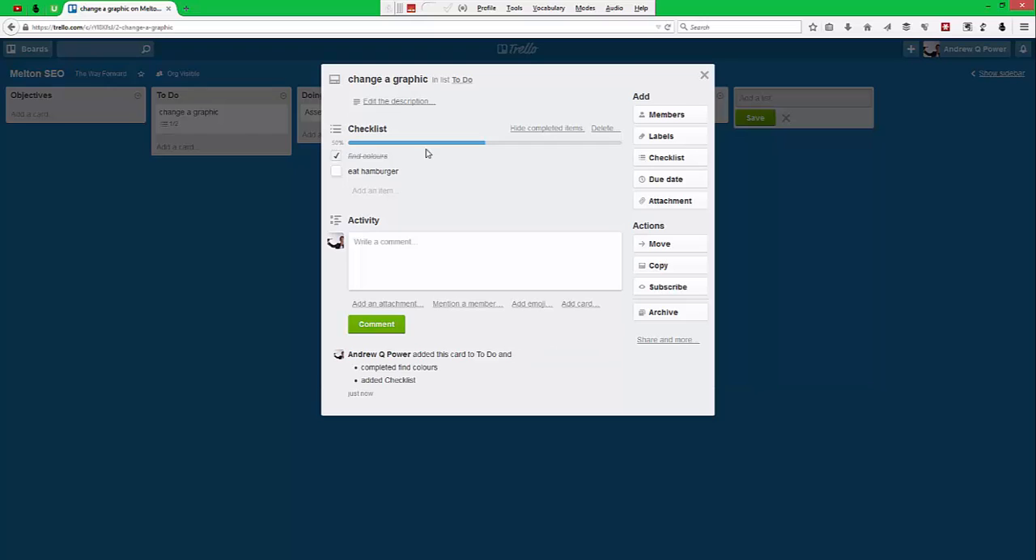
pyautogui.click(339, 157)
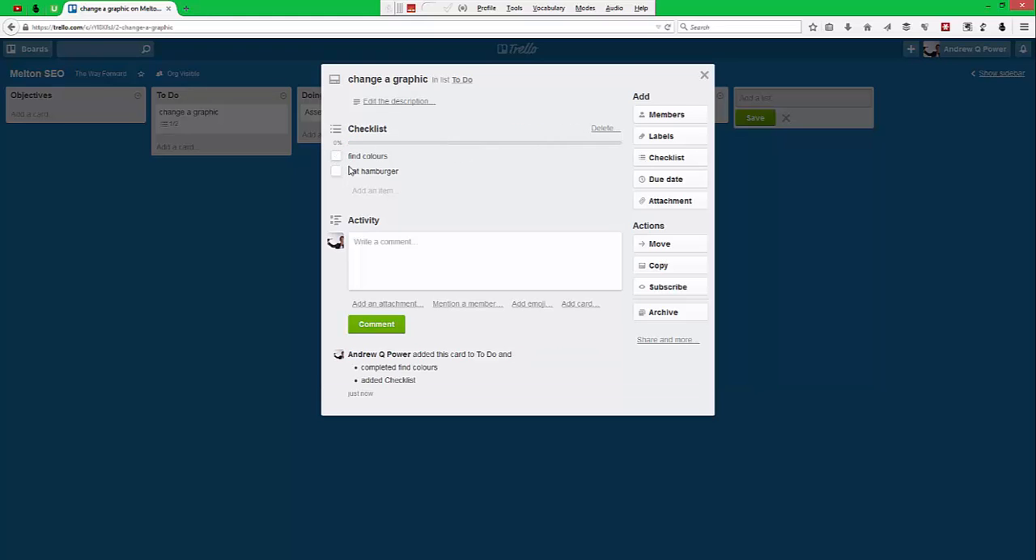
pyautogui.click(602, 129)
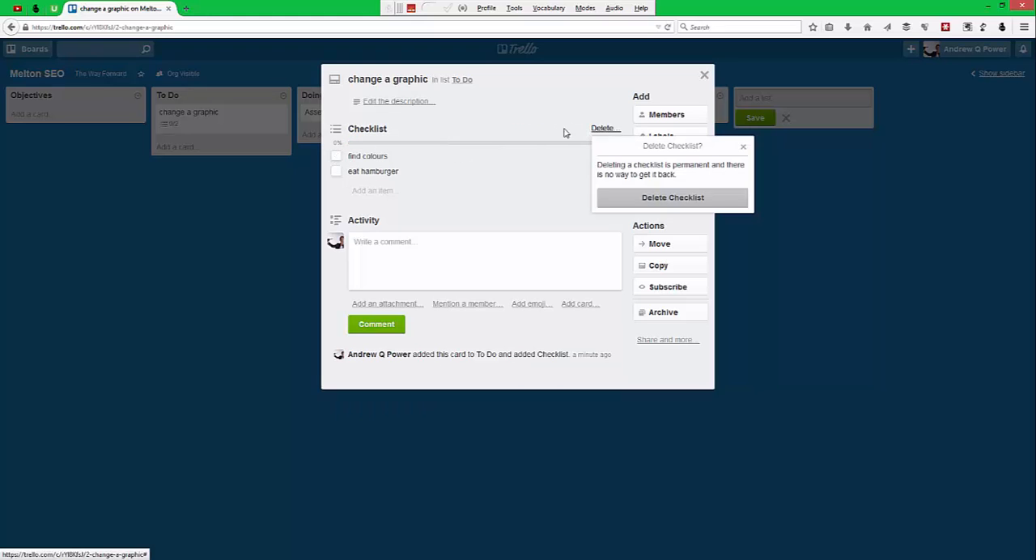
pyautogui.click(644, 195)
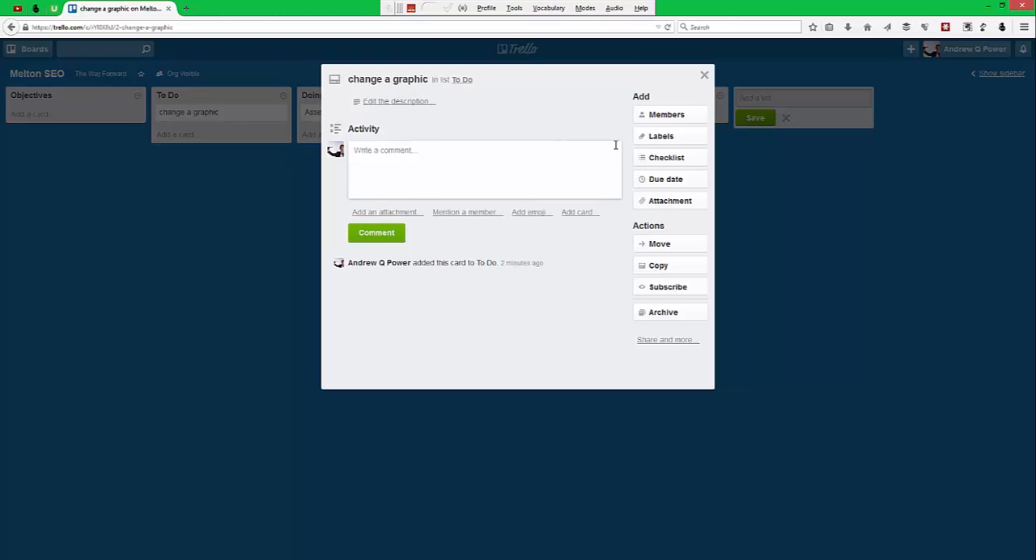
# Name the red label "Outlined" and apply it to the "change a graphic" card.
pyautogui.click(654, 138)
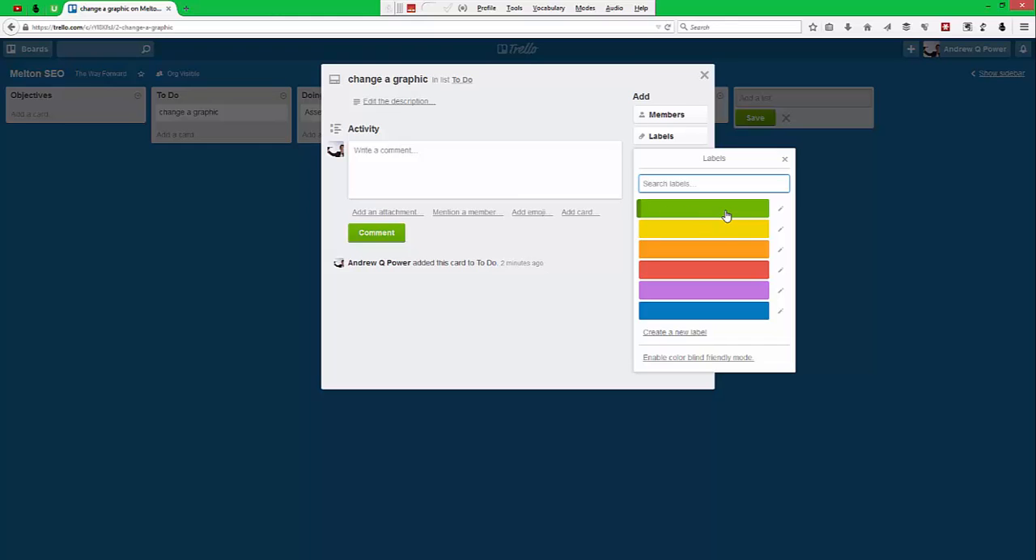
pyautogui.click(781, 273)
pyautogui.click(664, 190)
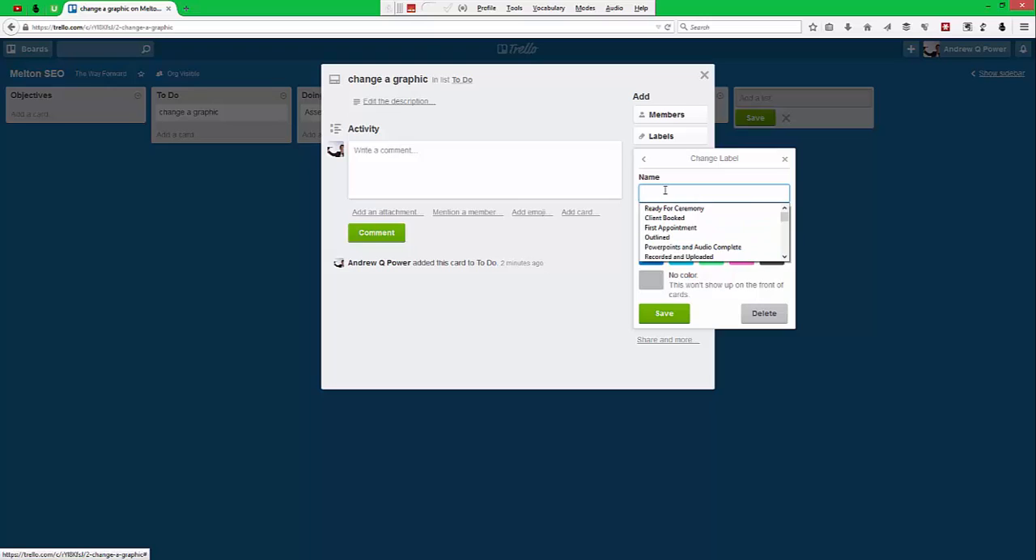
pyautogui.click(664, 238)
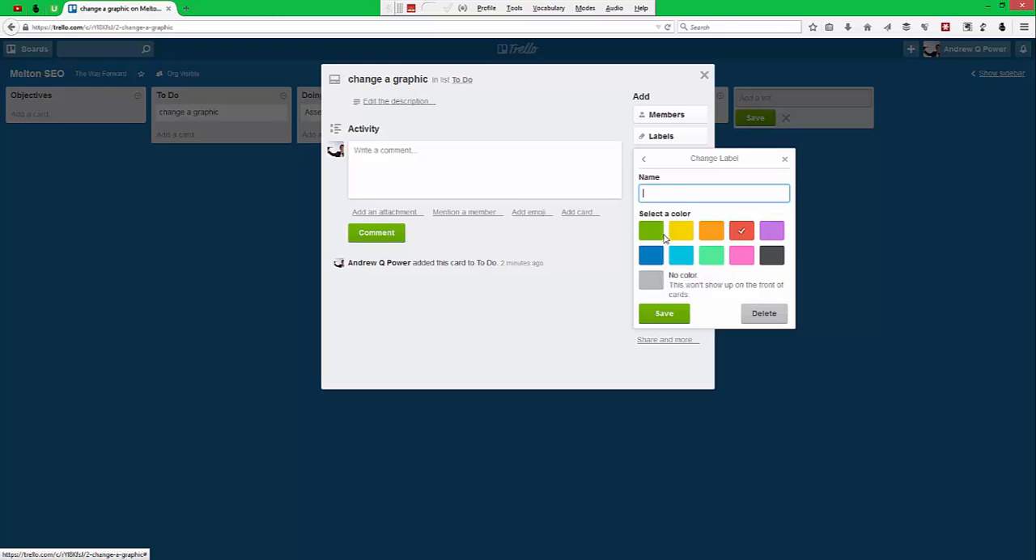
pyautogui.click(672, 317)
pyautogui.click(664, 316)
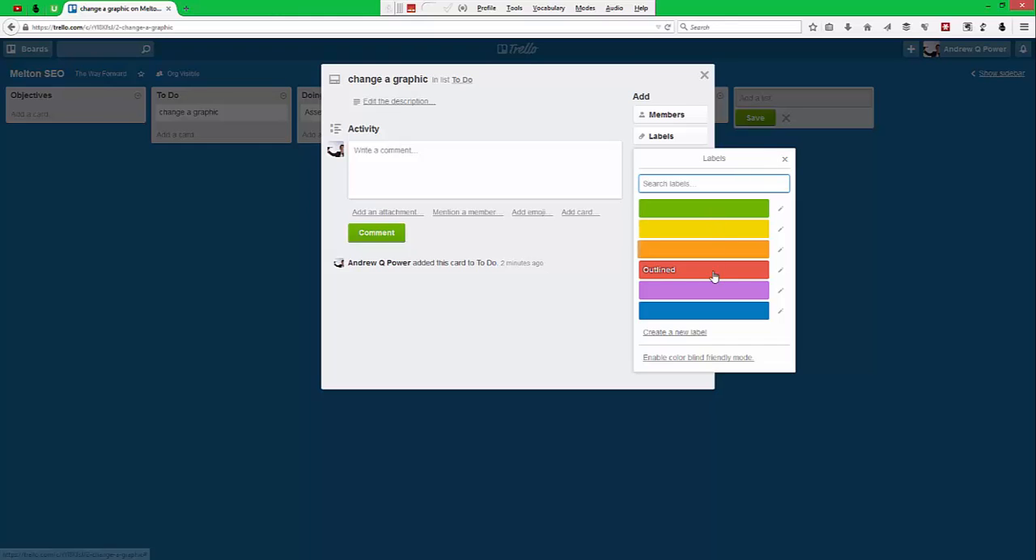
pyautogui.click(783, 160)
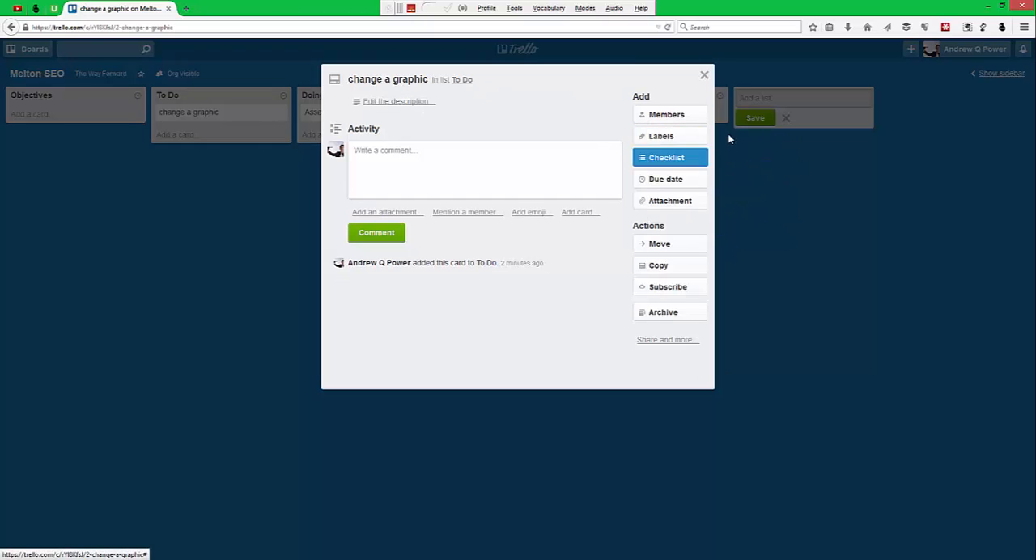
pyautogui.click(687, 137)
pyautogui.click(702, 271)
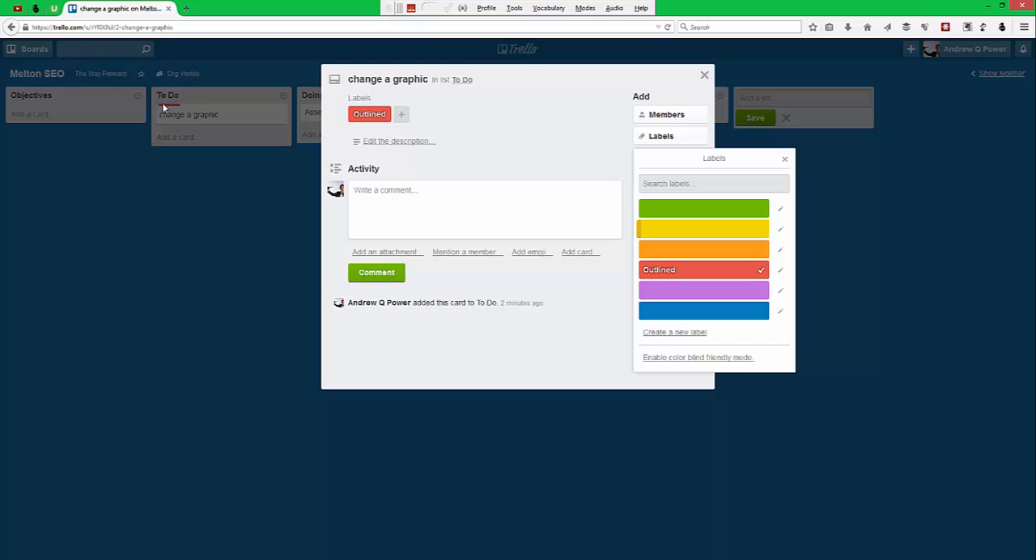
# Close the "change a graphic" card, then archive the "Assess current website" card in the Doing list and permanently delete it.
pyautogui.click(784, 159)
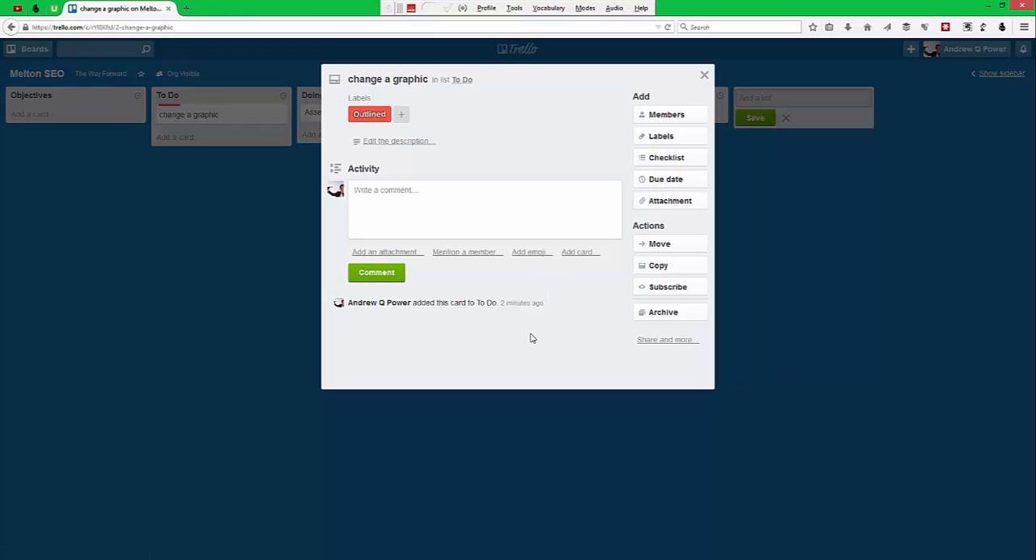
pyautogui.click(704, 74)
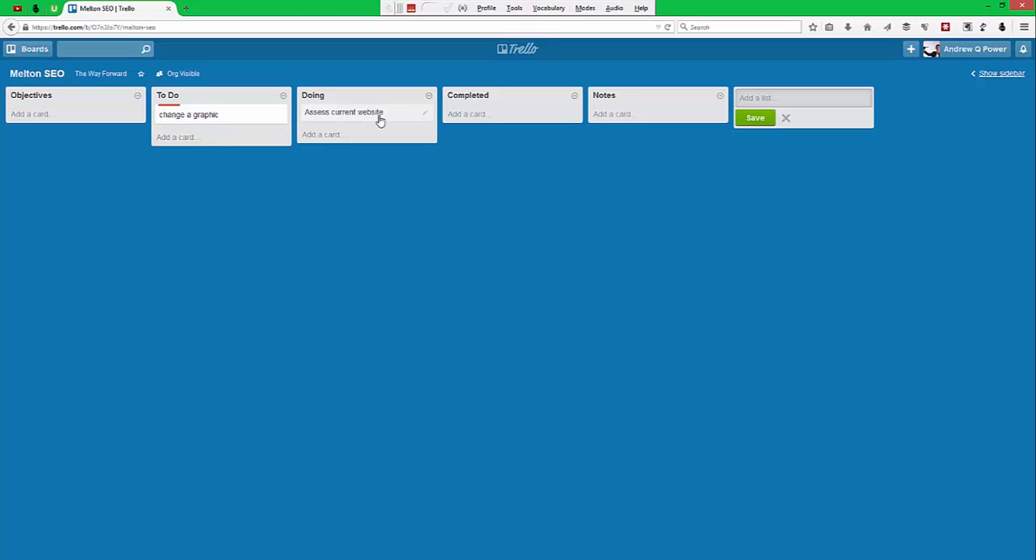
pyautogui.click(406, 119)
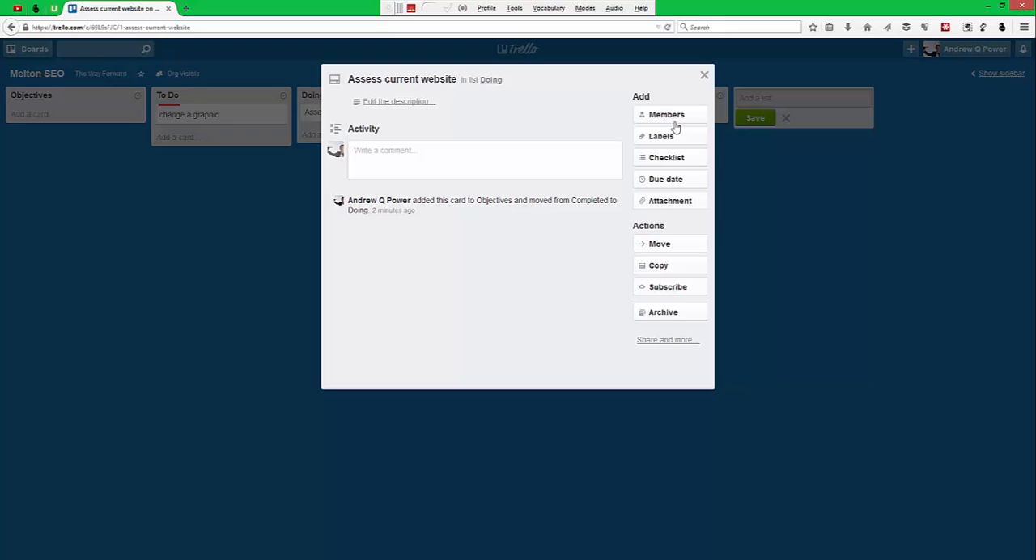
pyautogui.click(660, 315)
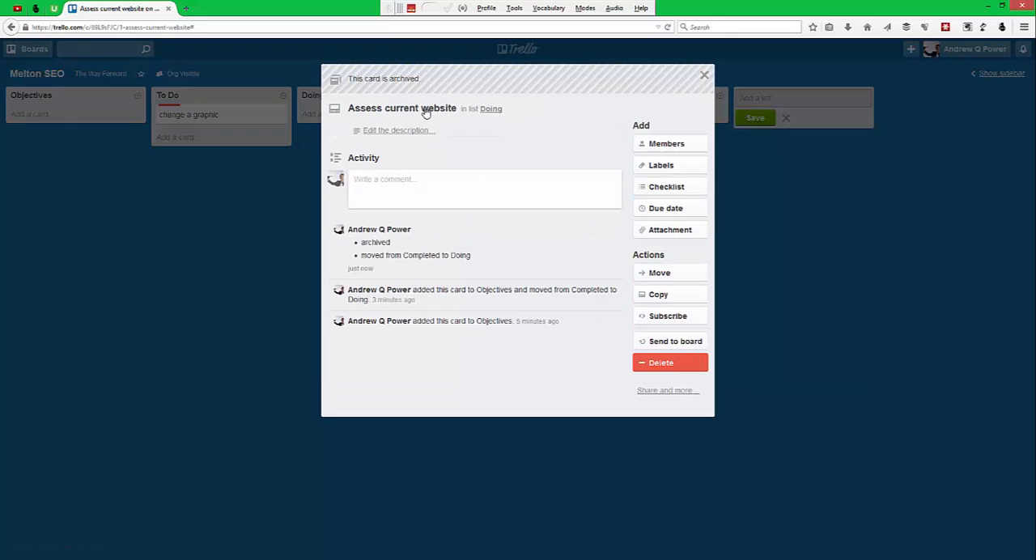
pyautogui.click(670, 369)
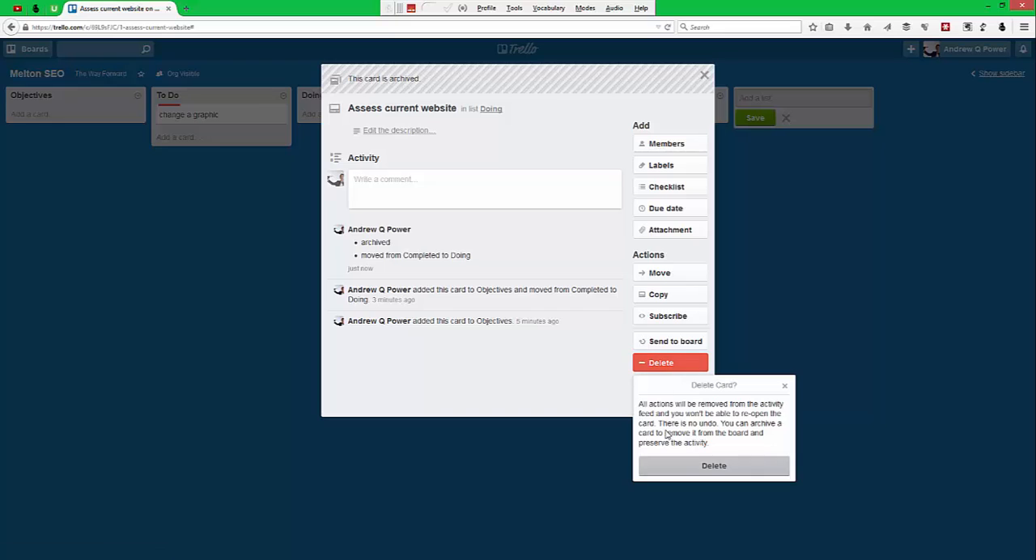
pyautogui.click(693, 467)
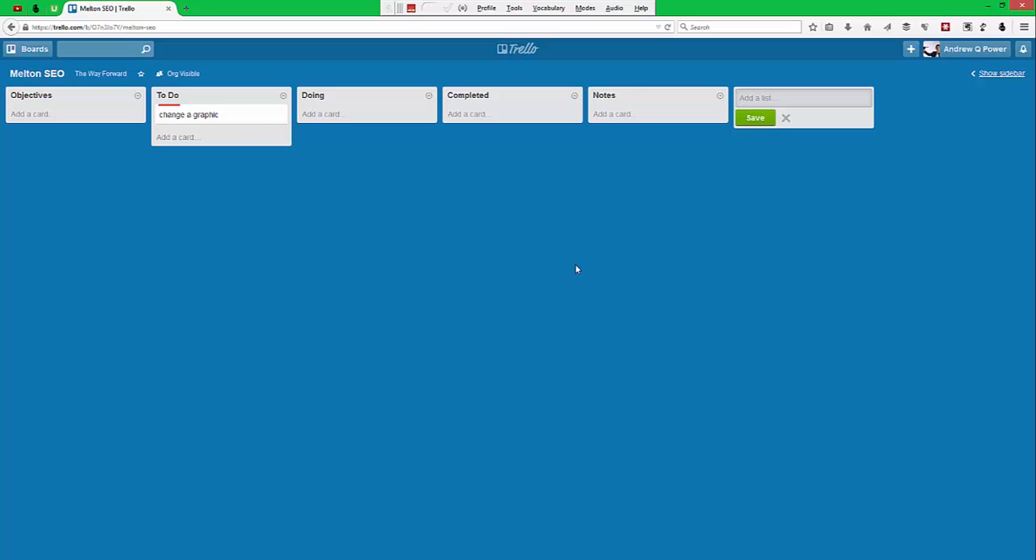
# Show the board's sidebar, look at the option for adding members, and hide the sidebar again.
pyautogui.click(1000, 74)
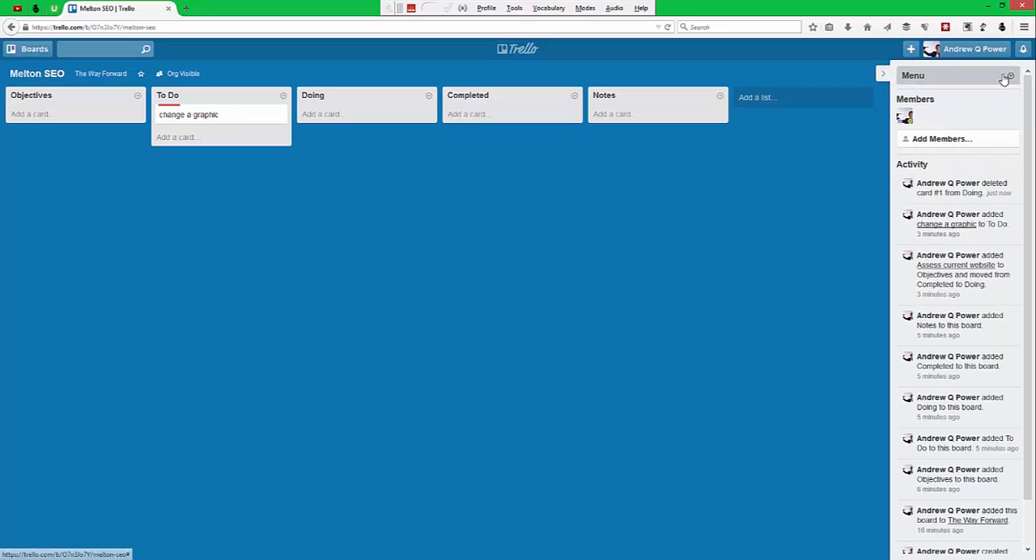
pyautogui.click(939, 143)
pyautogui.click(884, 74)
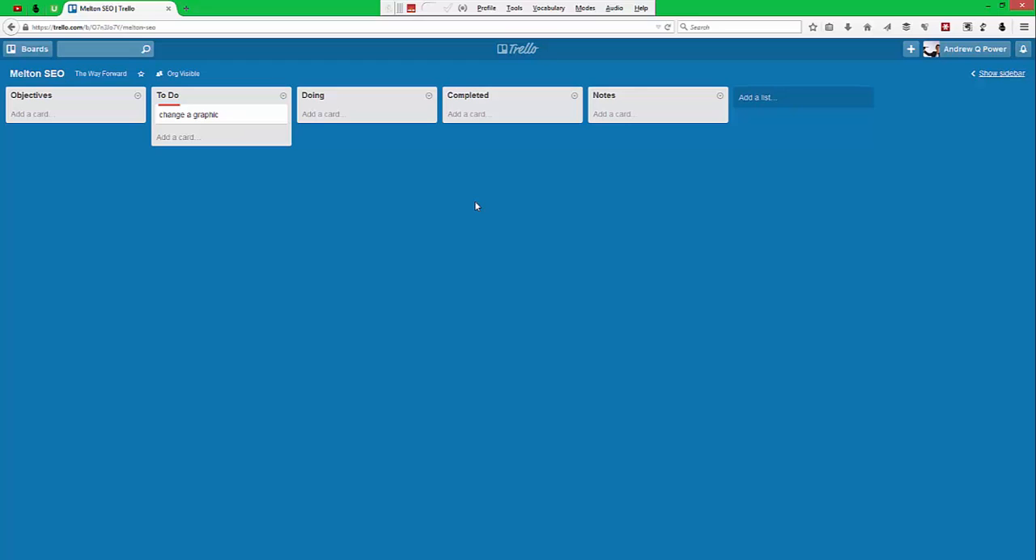
# Open the "change a graphic" card, look at its available labels, and close the card.
pyautogui.click(188, 119)
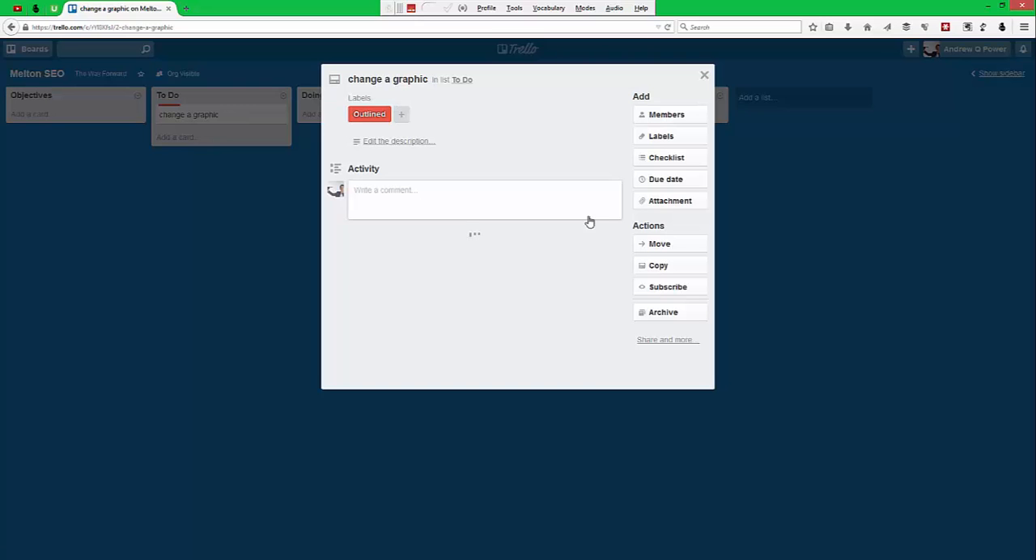
pyautogui.click(669, 137)
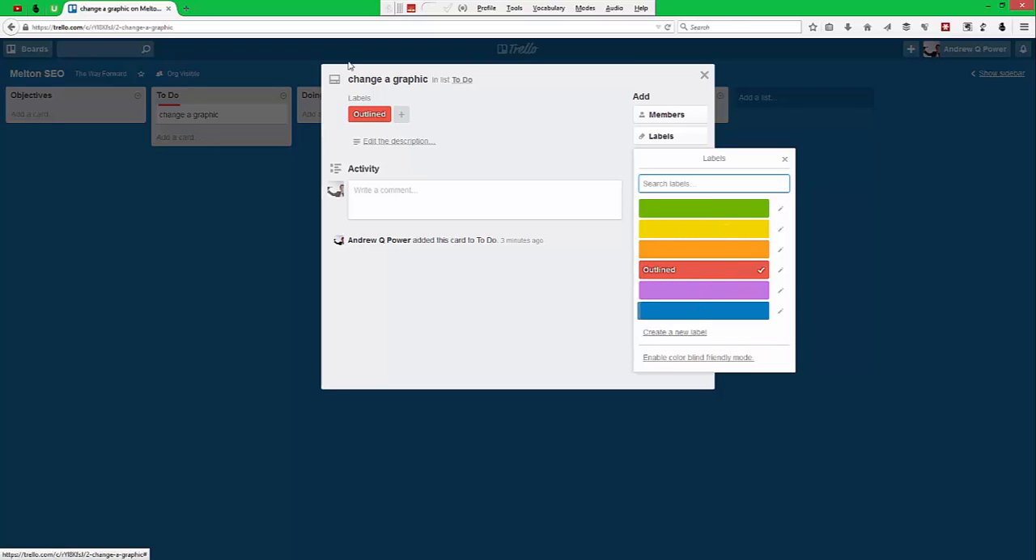
pyautogui.click(785, 159)
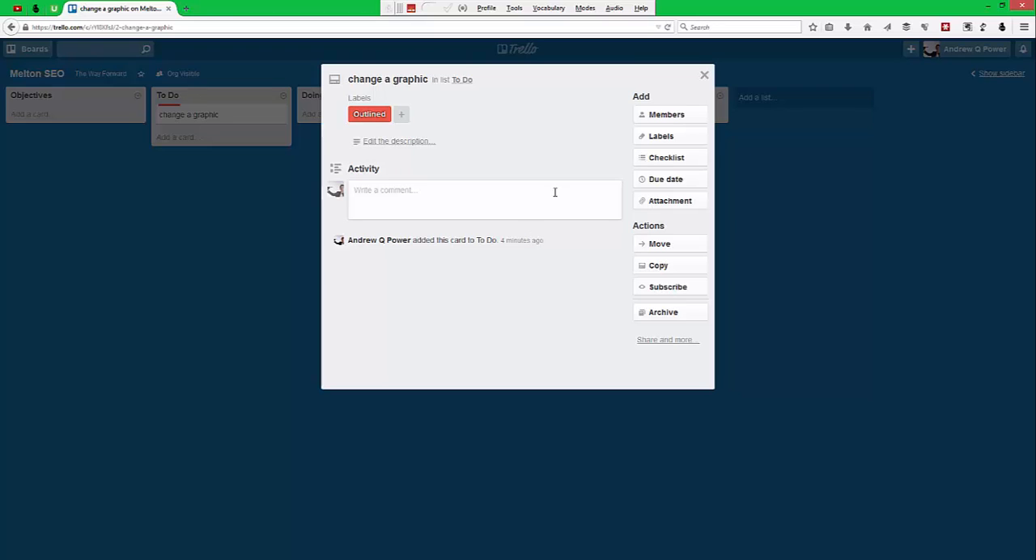
pyautogui.click(704, 76)
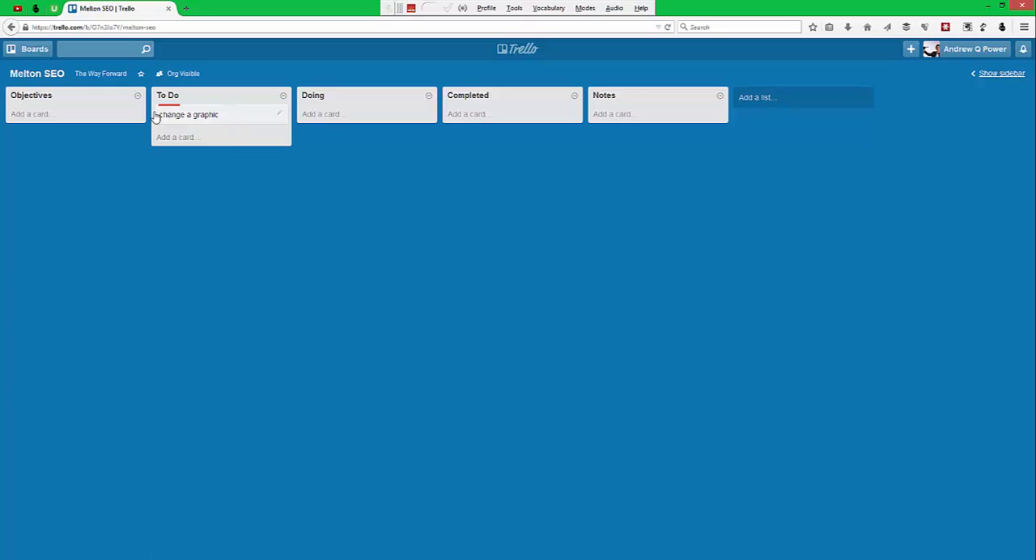
# Move the "change a graphic" card from To Do to Doing, check its details, and move it on to Completed.
pyautogui.moveTo(218, 115); pyautogui.dragTo(360, 126)
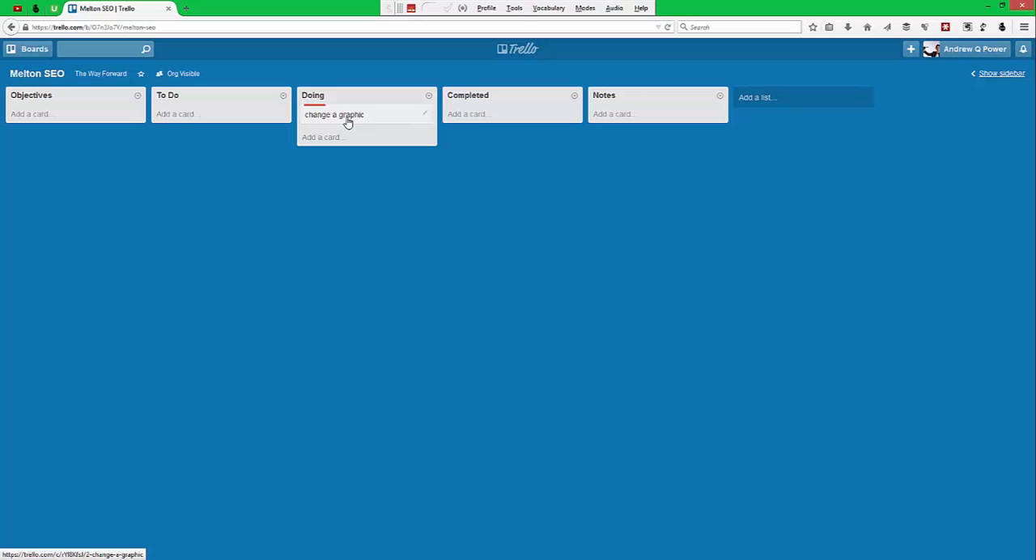
pyautogui.click(392, 115)
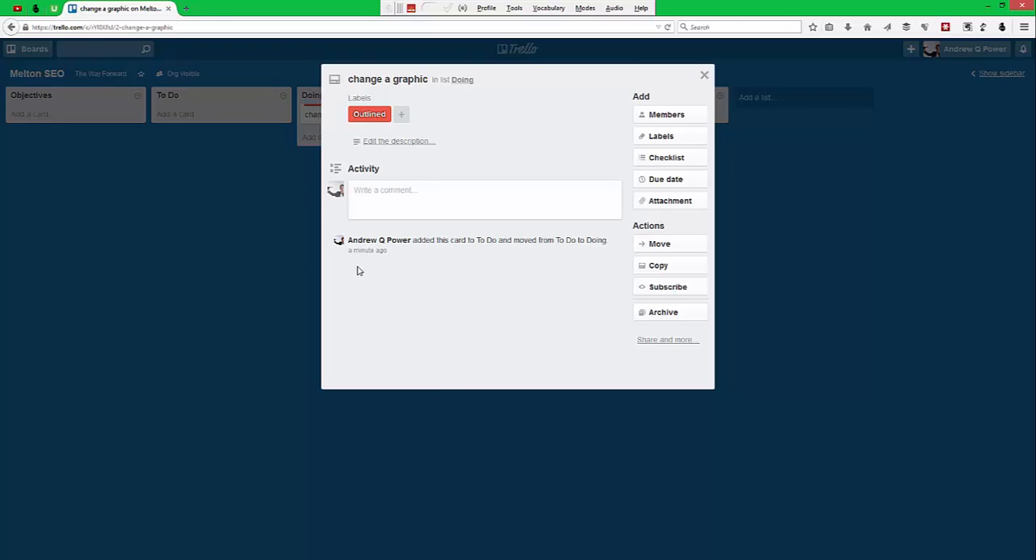
pyautogui.click(704, 75)
pyautogui.moveTo(353, 123); pyautogui.dragTo(498, 122)
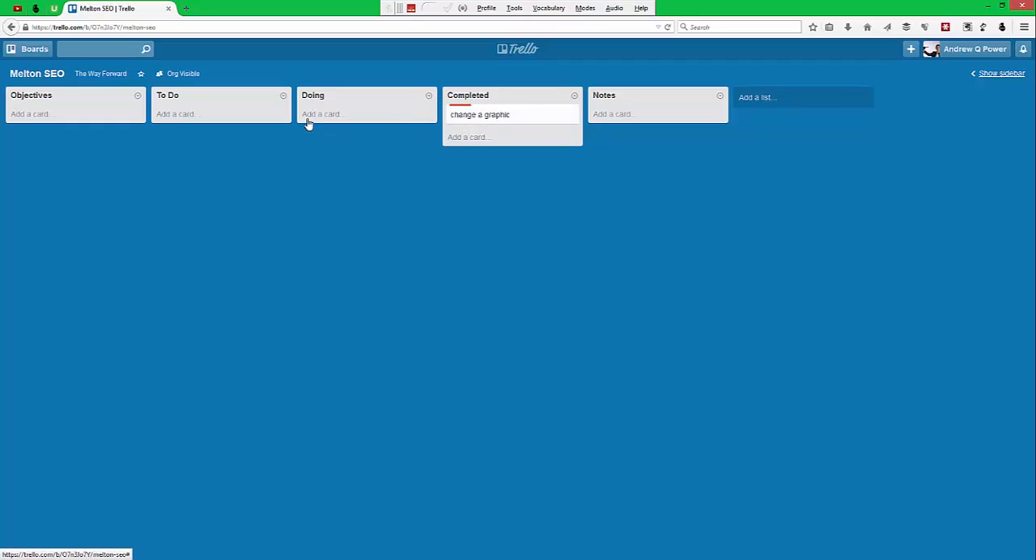